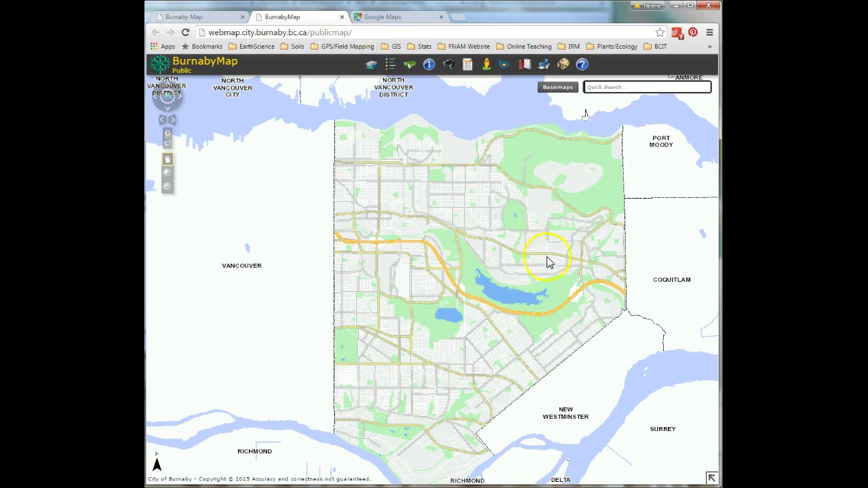
Step: Pan and zoom the Streets basemap in until Deer Lake sits at the centre
left_click_drag(537, 329, 474, 302)
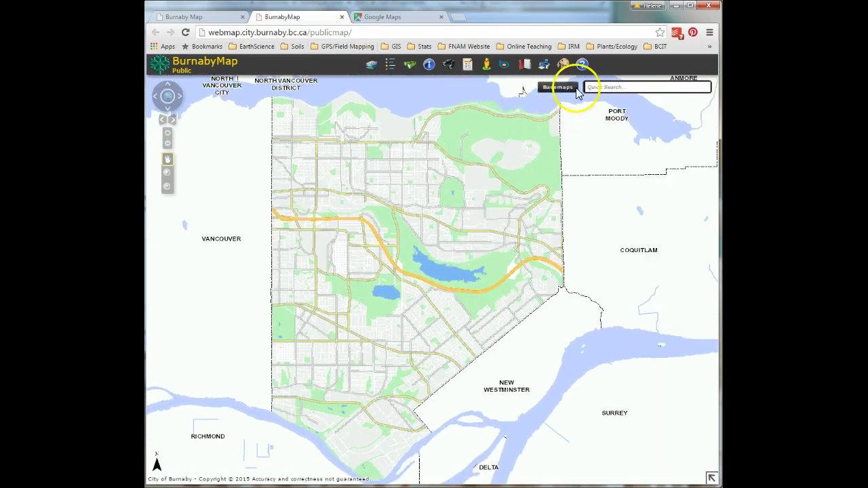
left_click(567, 87)
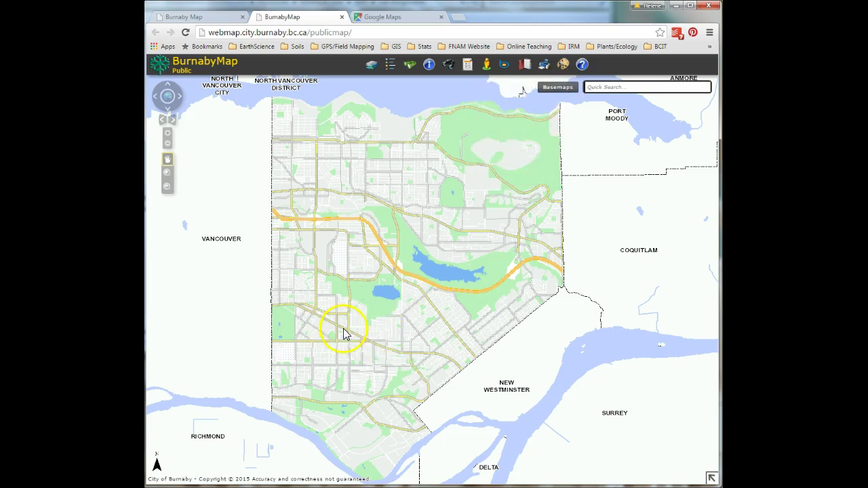
scroll(344, 333, "up", 1)
left_click_drag(361, 286, 353, 339)
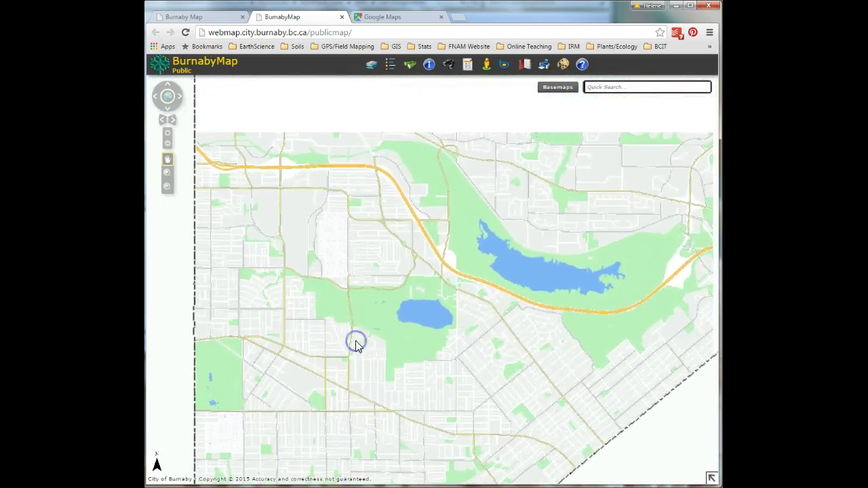
scroll(353, 338, "up", 1)
left_click_drag(406, 279, 407, 312)
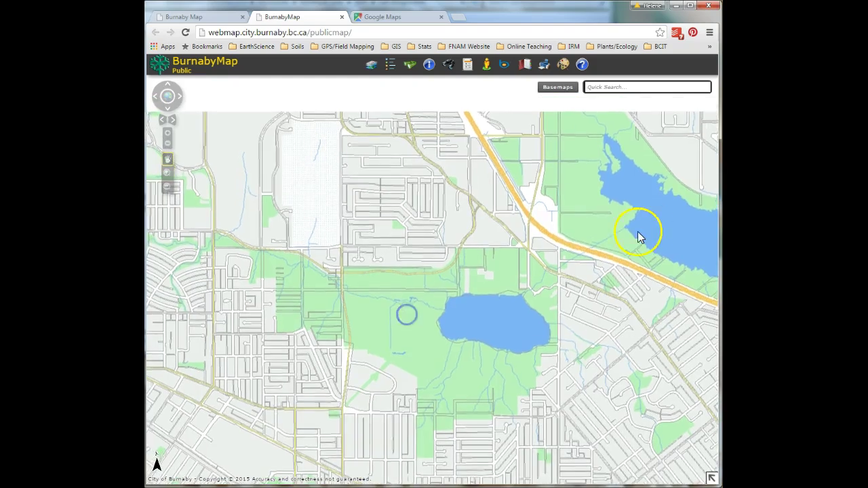
mouse_move(569, 86)
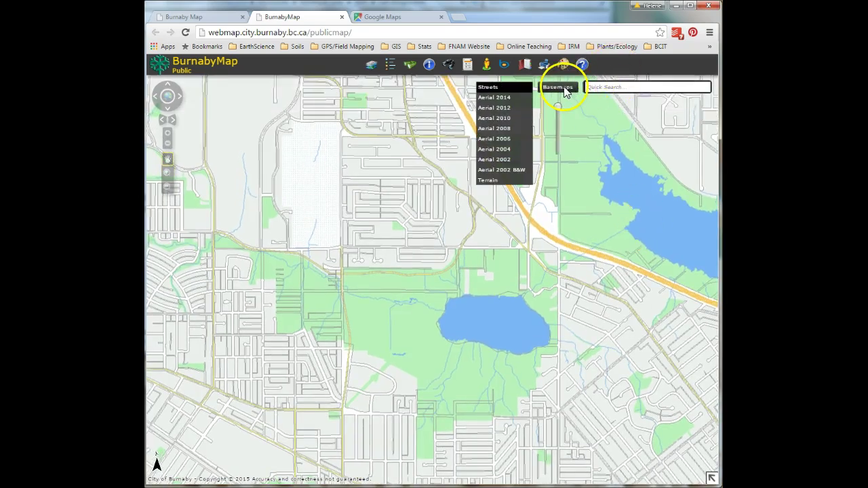
Step: Switch to Aerial 2014 photos and zoom in on the field west of Deer Lake
left_click(513, 98)
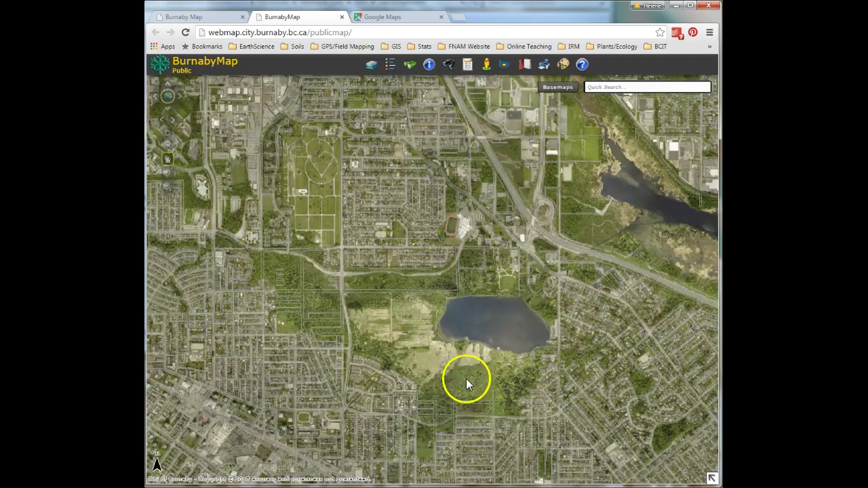
scroll(466, 377, "up", 1)
scroll(466, 376, "up", 1)
left_click_drag(380, 281, 488, 423)
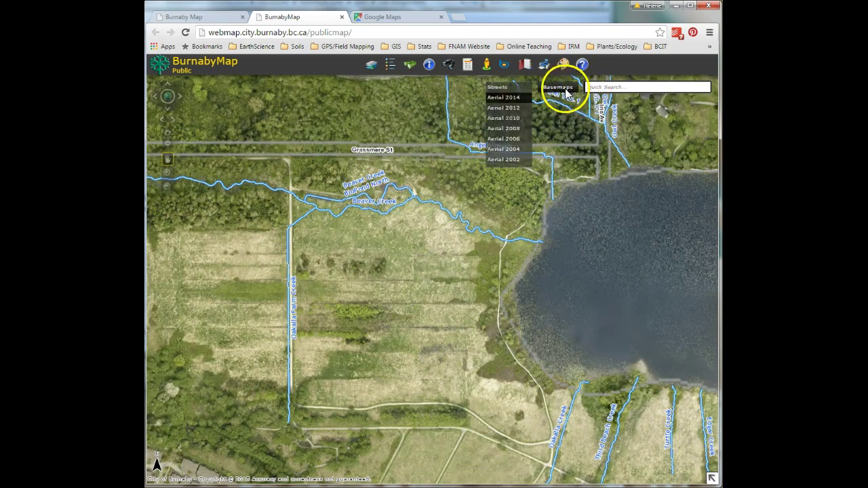
Step: Compare the view with the Aerial 2002 B&W photos, then return to Aerial 2014
mouse_move(562, 88)
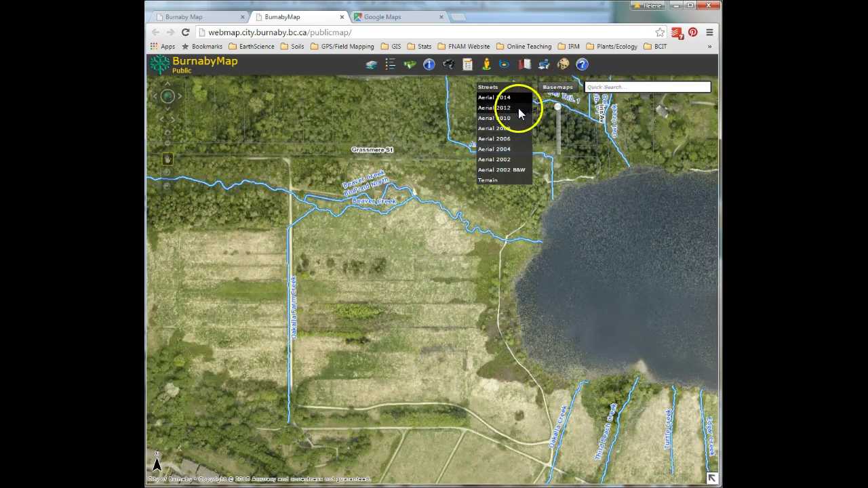
left_click(500, 171)
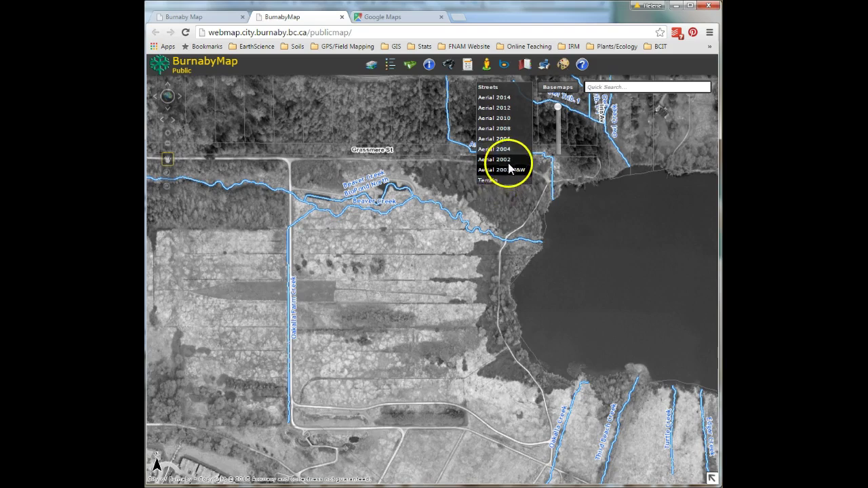
left_click(512, 98)
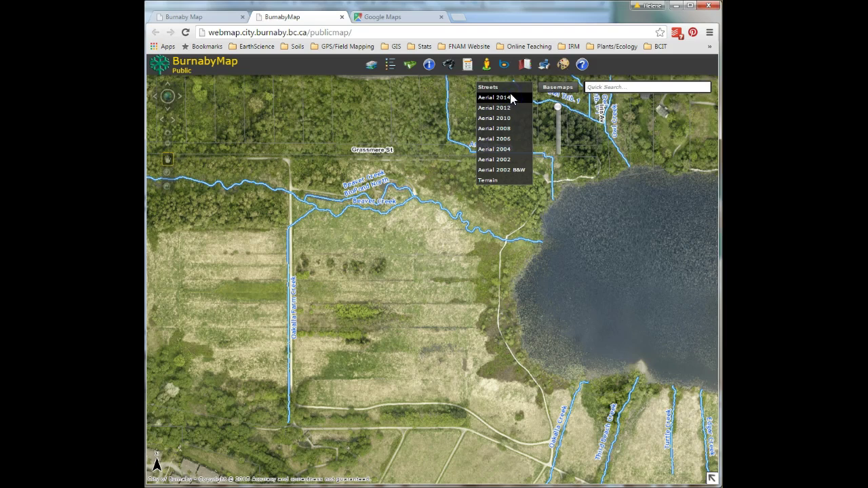
Step: Switch to the Terrain shaded-relief basemap and zoom out to frame the lake
left_click(491, 182)
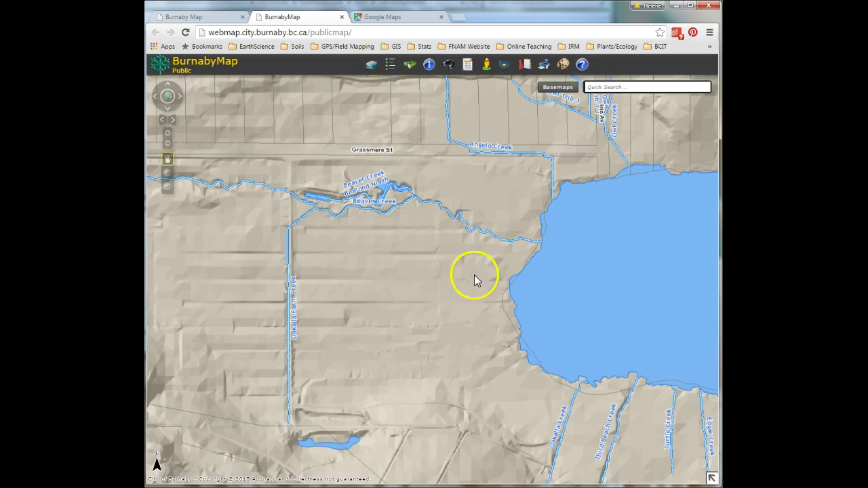
scroll(471, 272, "down", 1)
left_click_drag(486, 277, 445, 269)
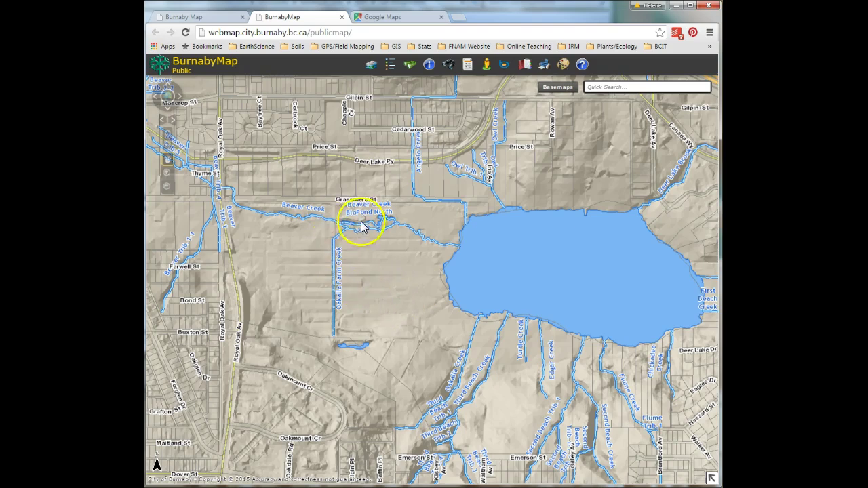
Step: Switch the basemap back to the Aerial 2014 photos
left_click(504, 63)
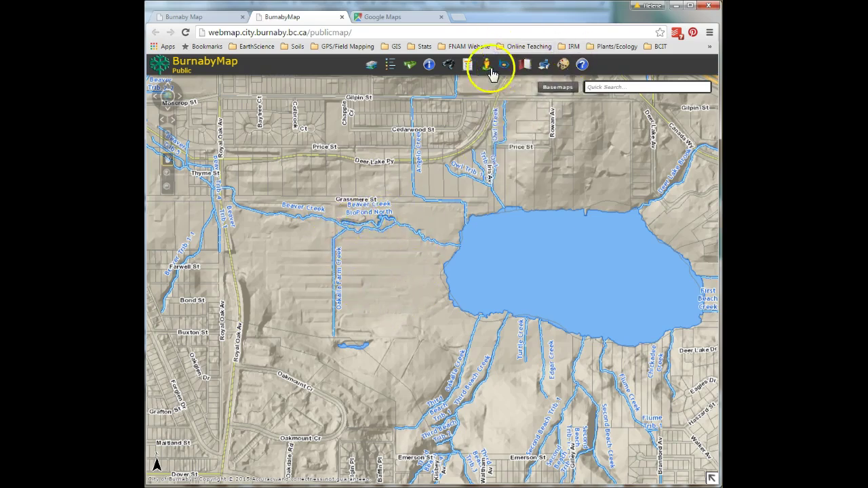
left_click(556, 90)
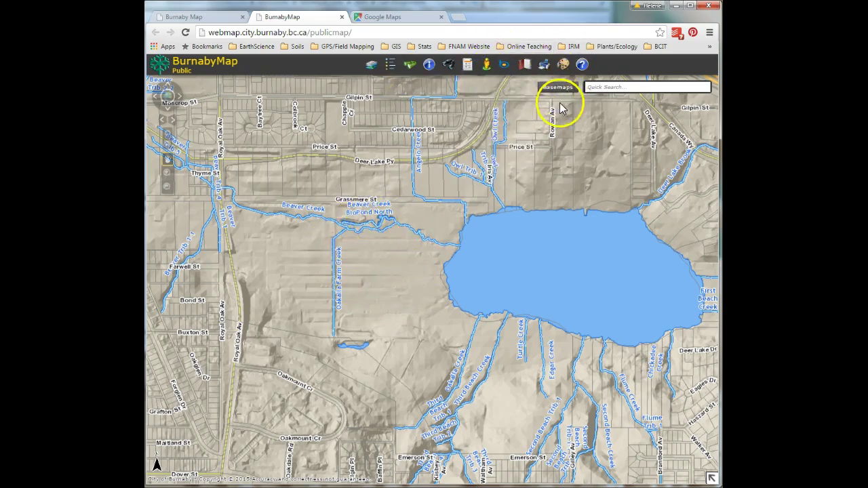
mouse_move(556, 88)
left_click(500, 99)
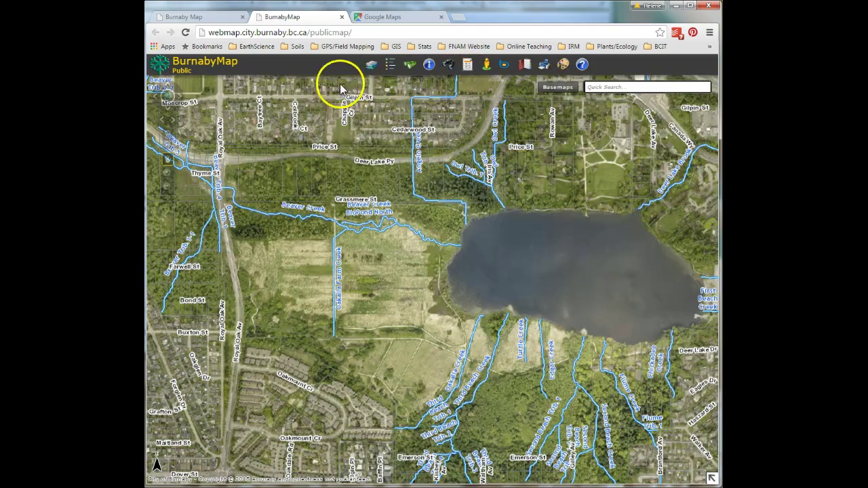
Step: Turn on the Contours layer under Geographical Features and close the Layers panel
left_click(372, 67)
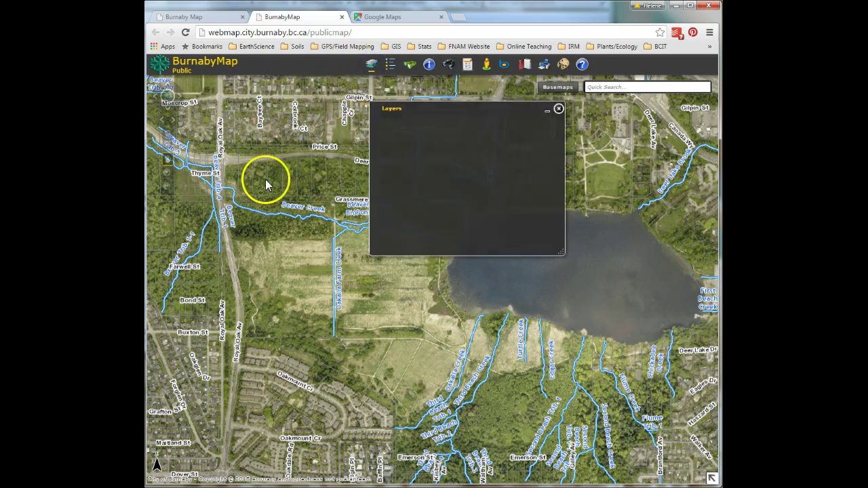
left_click_drag(561, 252, 594, 372)
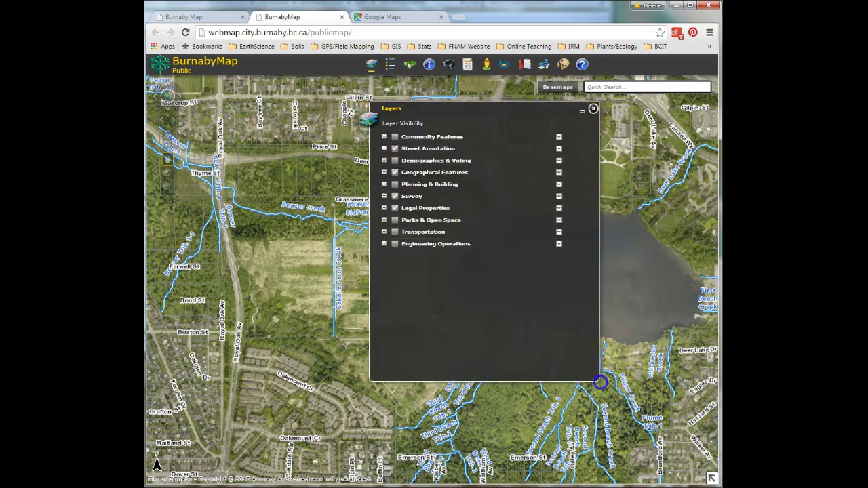
left_click(384, 172)
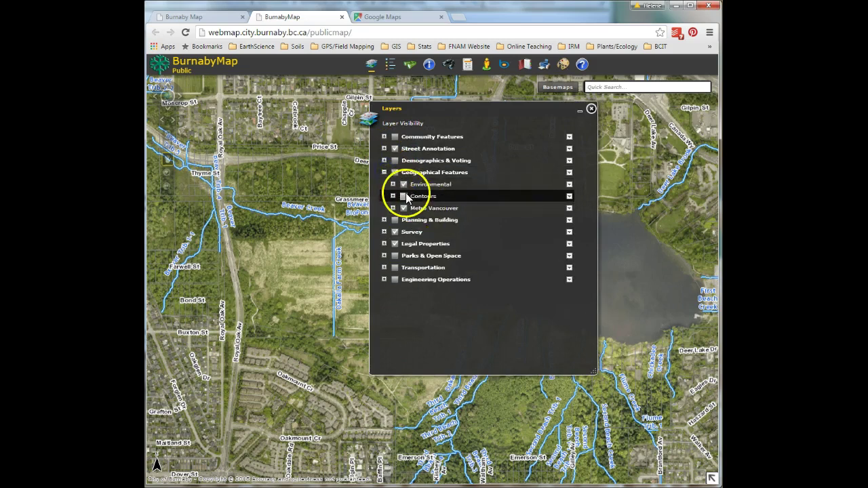
left_click(404, 197)
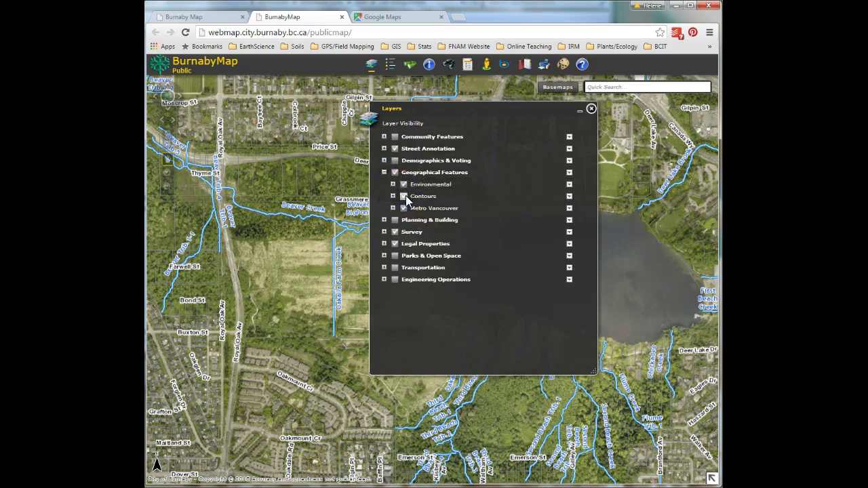
left_click(592, 110)
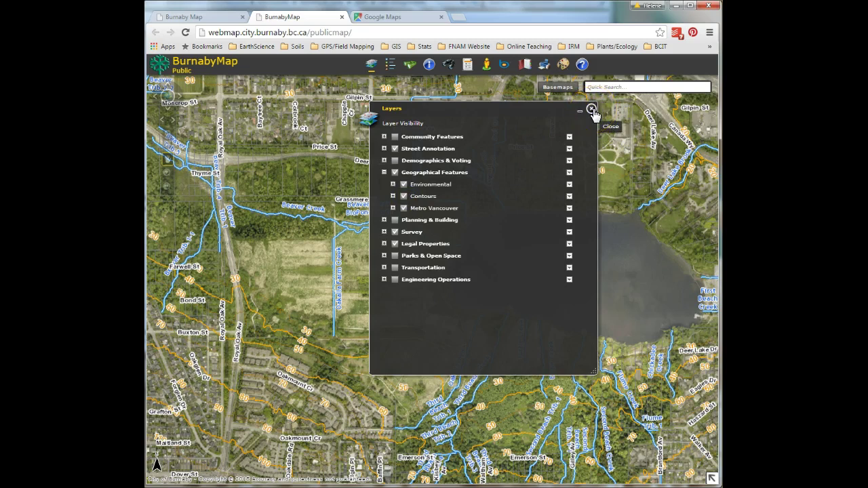
left_click(592, 110)
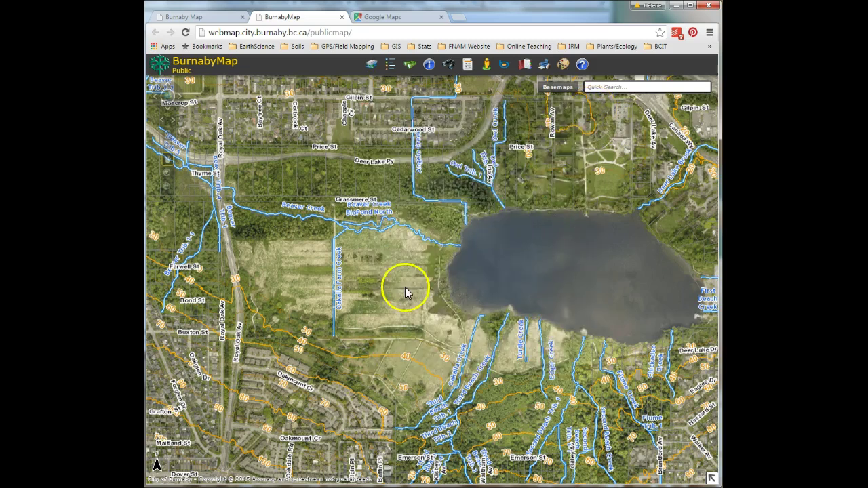
double_click(405, 287)
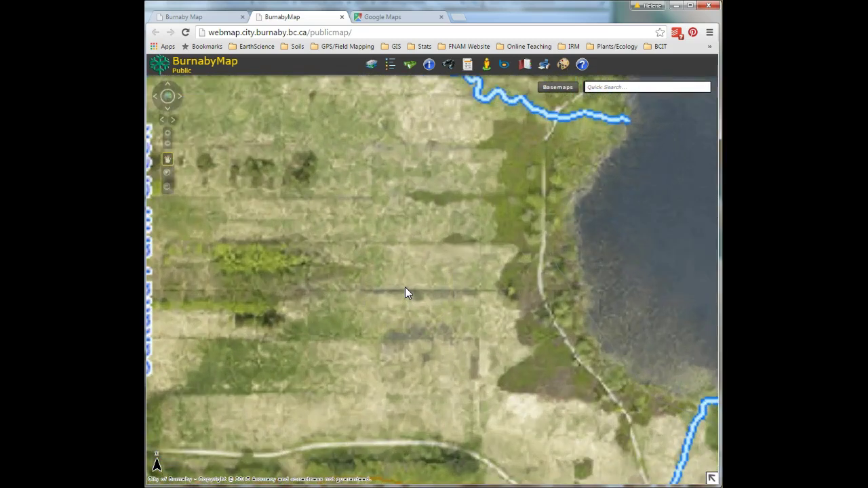
Step: Zoom out and pan the contoured aerial map until all of Deer Lake is centred
scroll(404, 287, "up", 2)
left_click(500, 270)
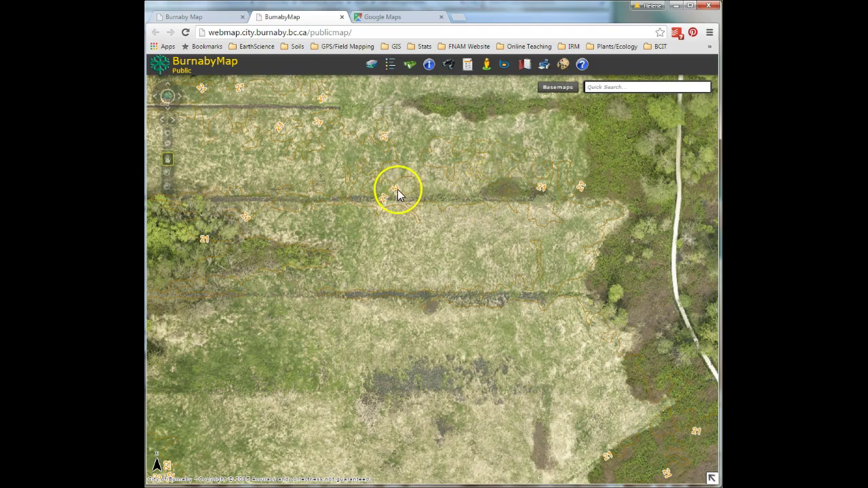
scroll(398, 189, "down", 1)
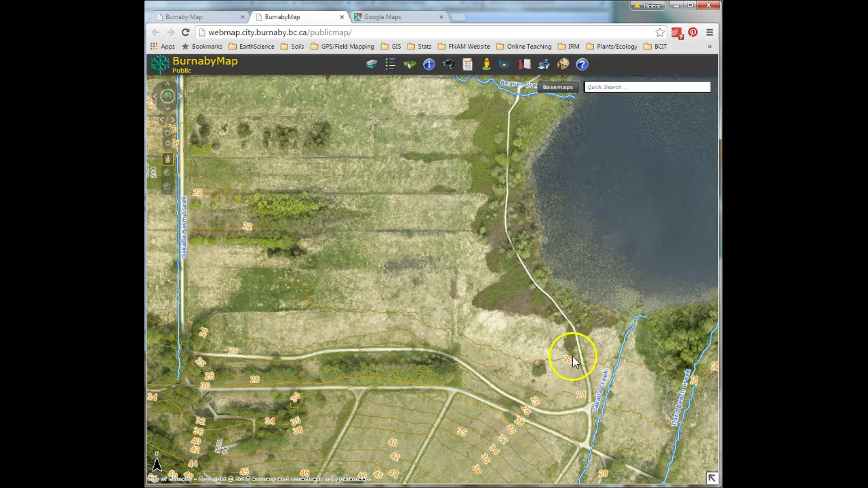
left_click_drag(402, 251, 399, 358)
scroll(498, 289, "down", 1)
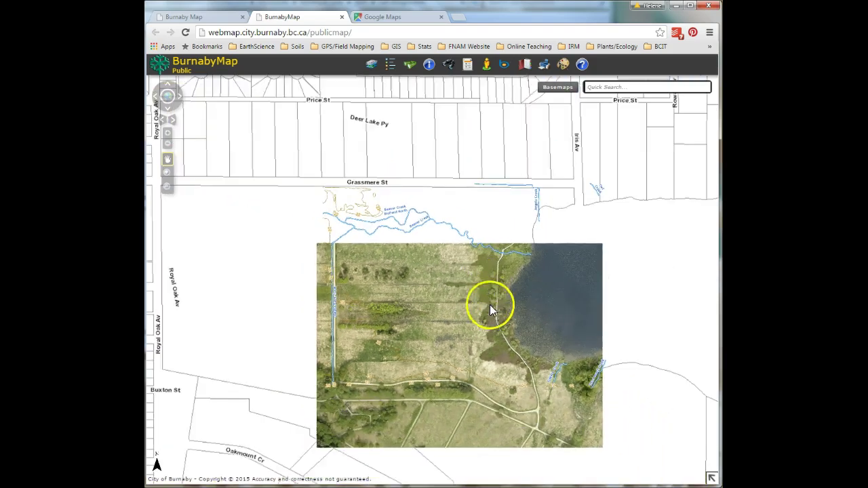
left_click_drag(467, 366, 388, 333)
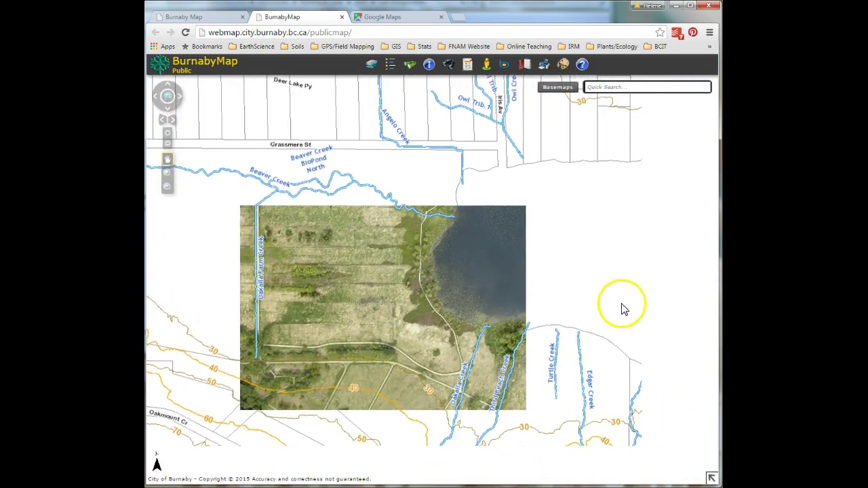
scroll(515, 273, "down", 1)
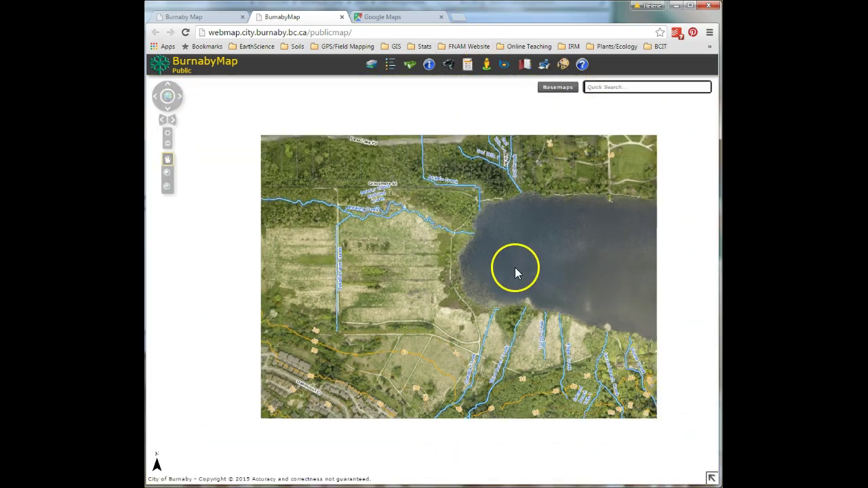
left_click_drag(503, 319, 430, 327)
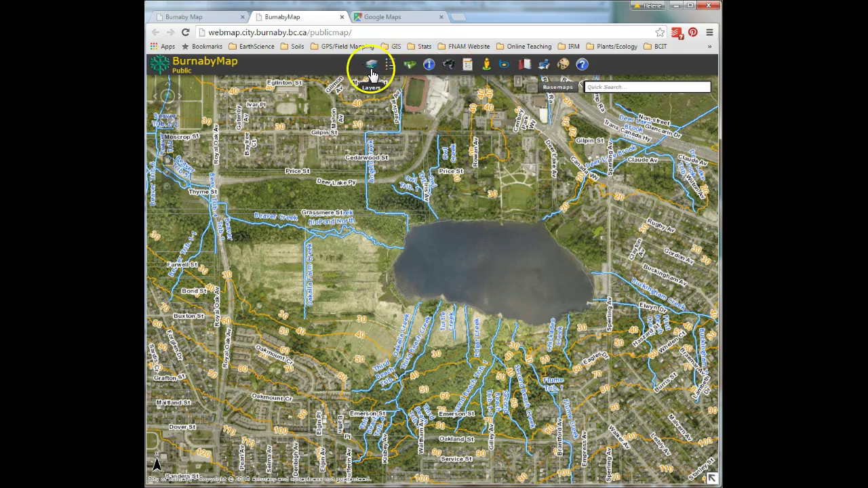
Step: Open Draw and Measure, choose Draw Polygon, and turn on Show Measurements
left_click(545, 68)
mouse_move(285, 266)
left_mouse_down()
mouse_move(250, 87)
mouse_move(289, 55)
mouse_move(283, 49)
left_mouse_up()
left_click(327, 83)
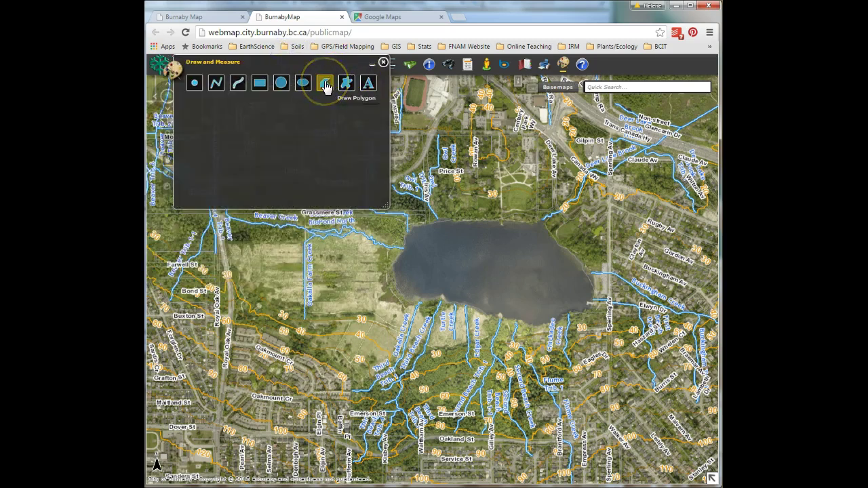
left_click(326, 83)
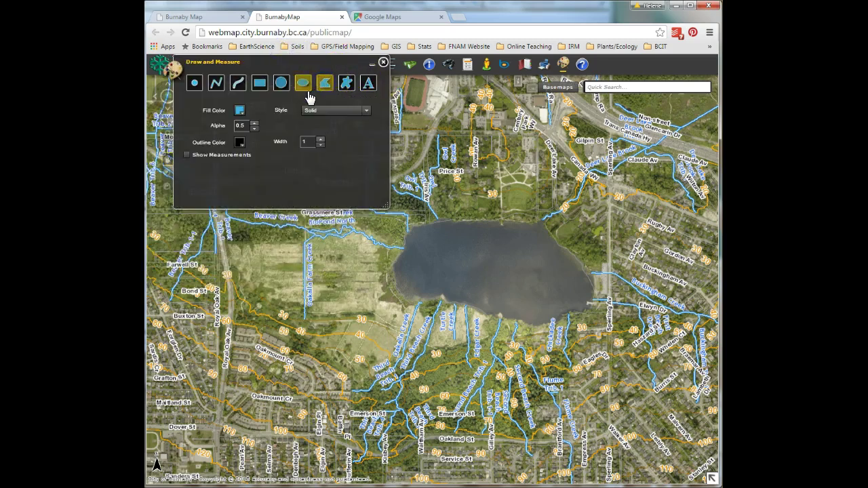
left_click(186, 155)
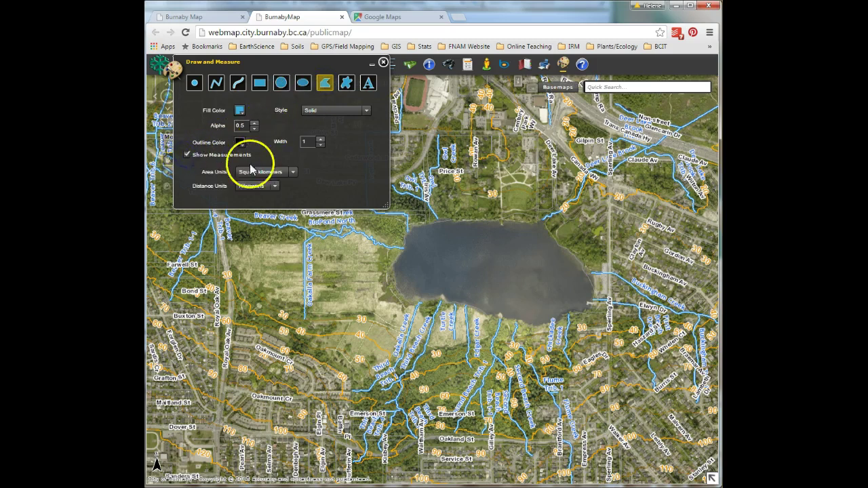
Step: Set the area units to Hectares and the distance units to Meters
left_click(293, 173)
left_click_drag(274, 197, 267, 220)
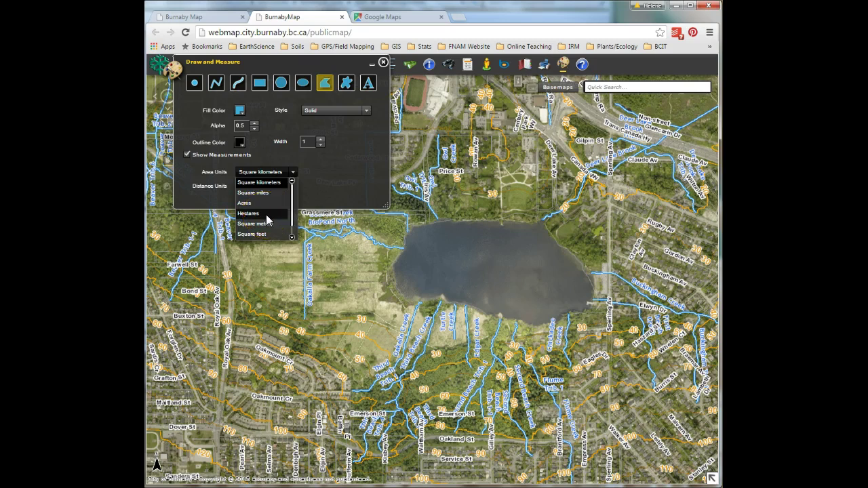
left_click(266, 215)
left_click(275, 188)
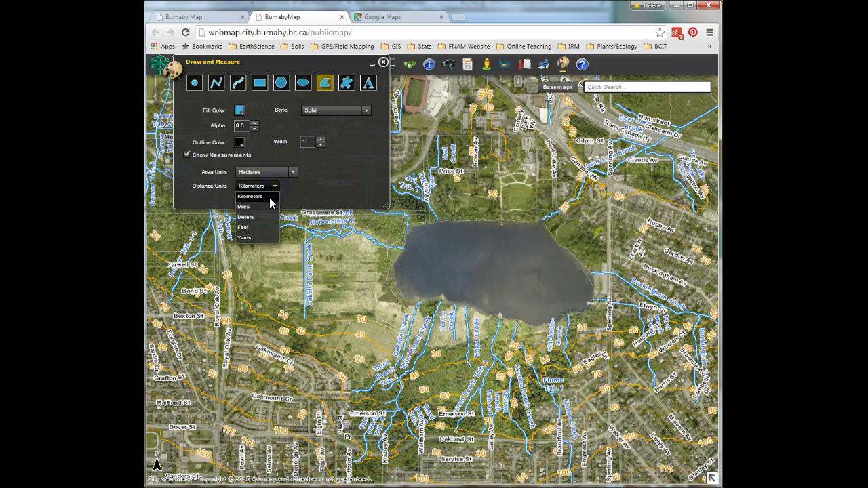
left_click(256, 217)
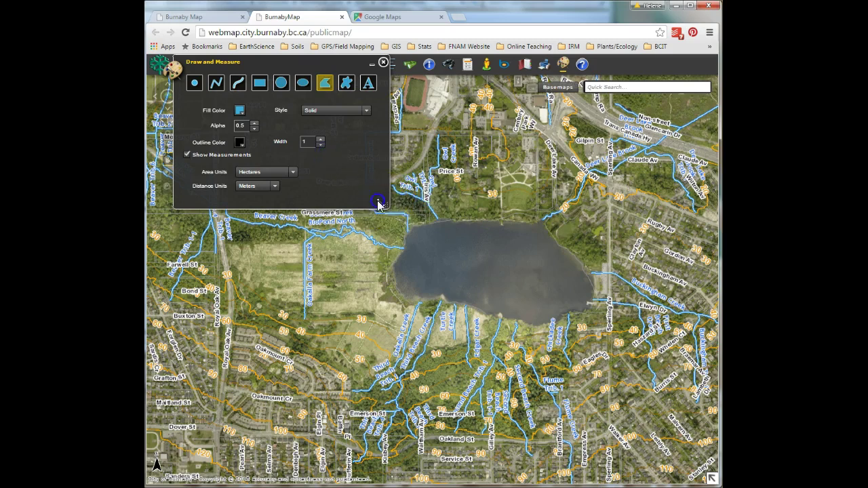
mouse_move(254, 64)
left_mouse_down()
mouse_move(655, 128)
mouse_move(697, 402)
mouse_move(635, 370)
left_mouse_up()
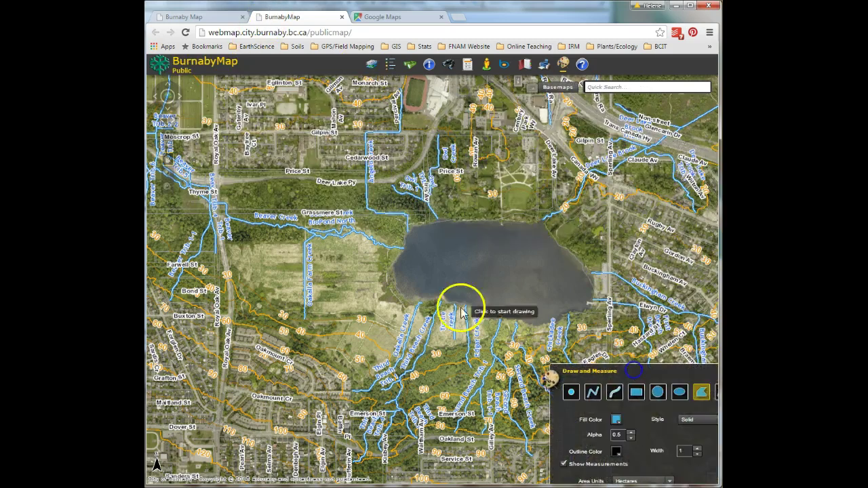
Step: Trace the field's six corners west of Deer Lake and close the polygon at 18.45 ha
mouse_move(271, 241)
left_mouse_down()
mouse_move(319, 235)
mouse_move(256, 238)
left_mouse_up()
left_click(265, 242)
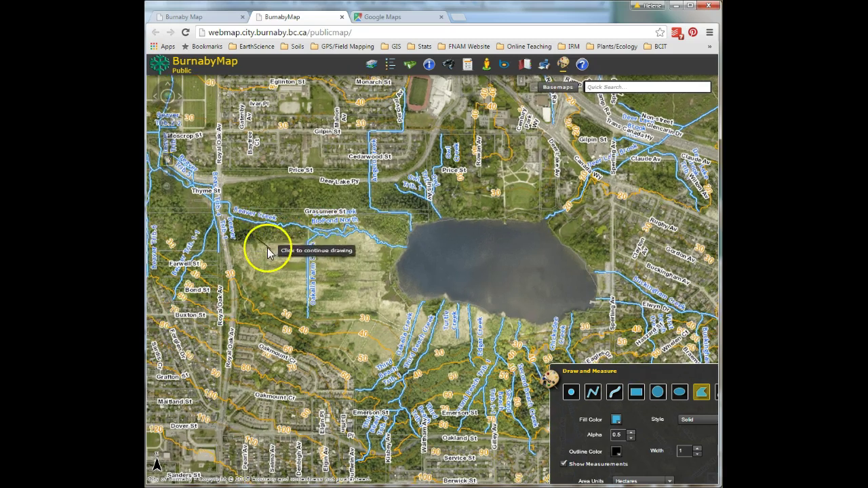
left_click(349, 234)
left_click(365, 279)
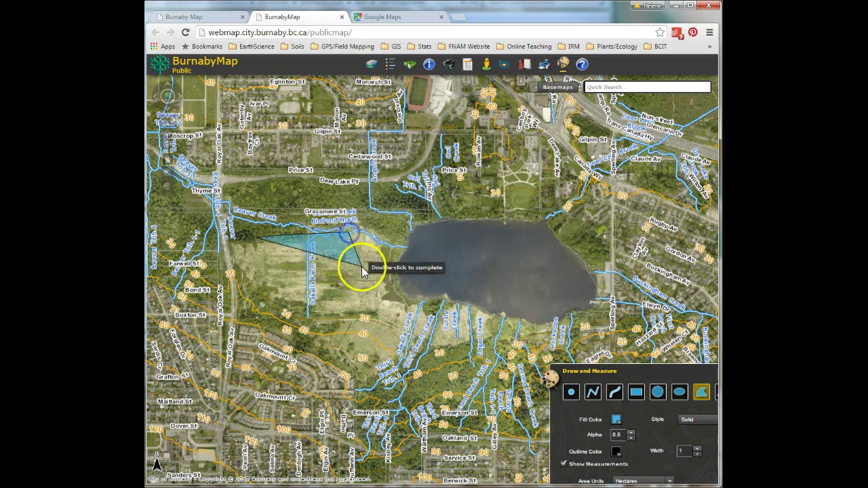
left_click(399, 310)
left_click(393, 338)
left_click(311, 329)
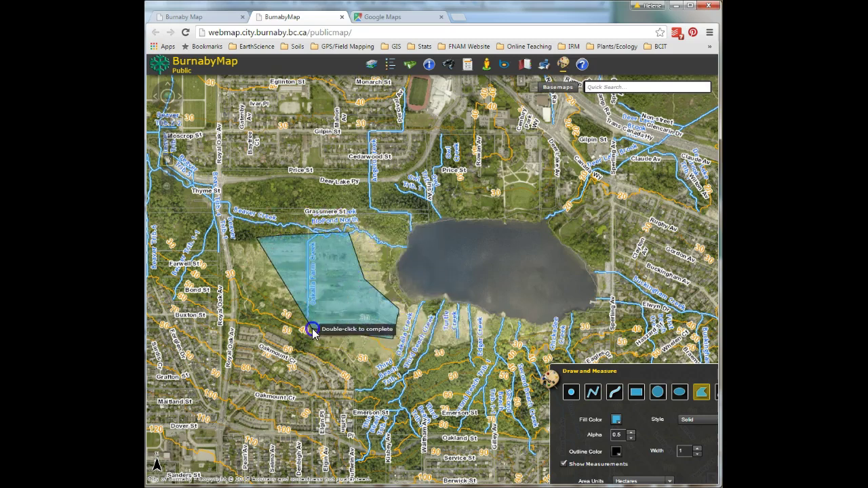
double_click(258, 242)
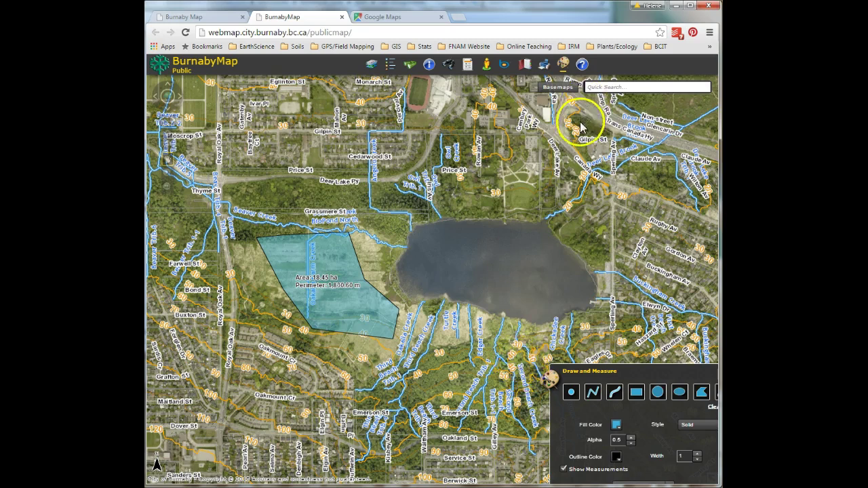
Step: Save the map image as burnabymap.png from the map's right-click menu
right_click(323, 352)
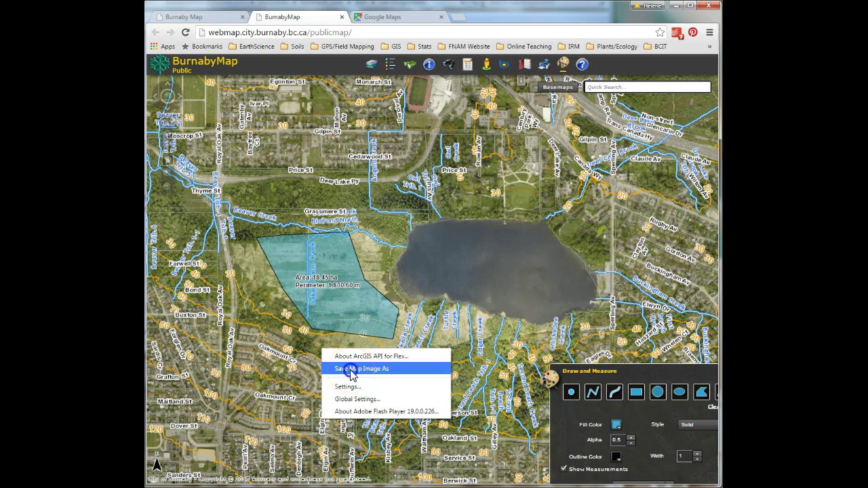
left_click(350, 370)
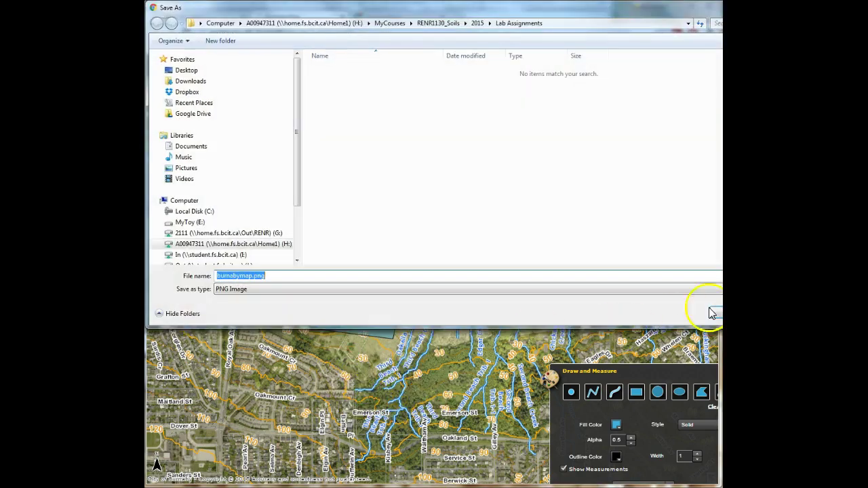
key("Return")
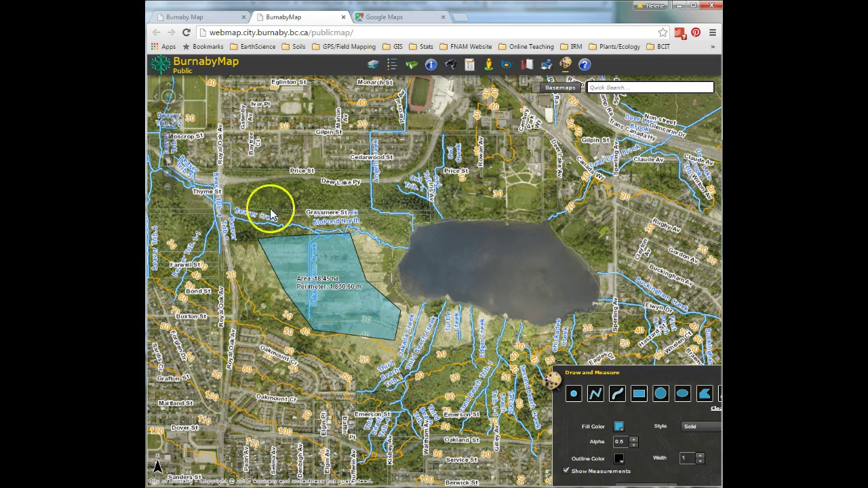
Step: In the Google Maps tab, pin a Deer Lake Park spot reading 49.234969, -122.979497
left_click(384, 19)
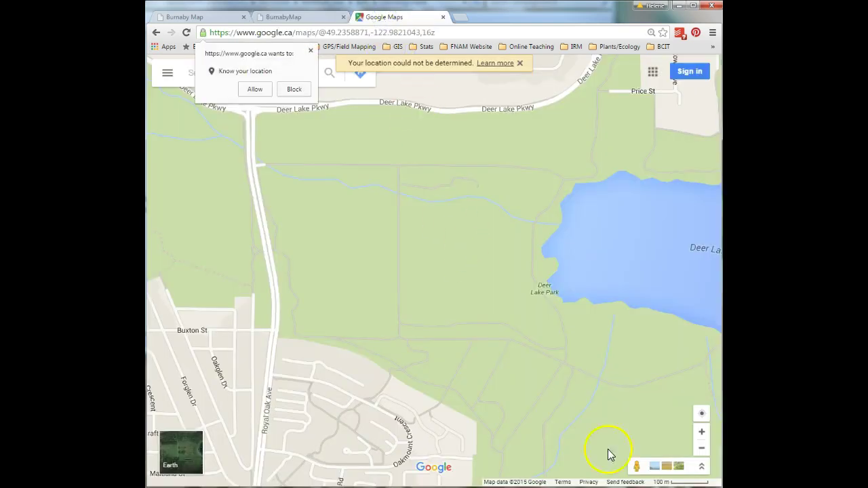
left_click(703, 415)
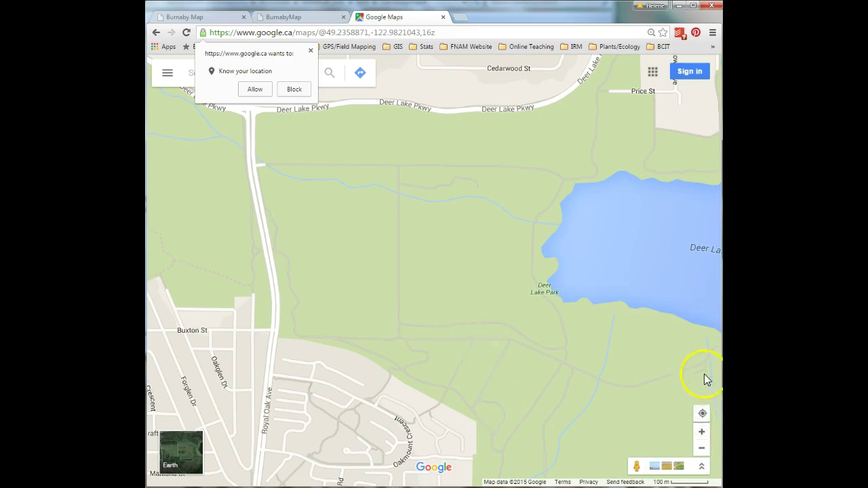
left_click(475, 263)
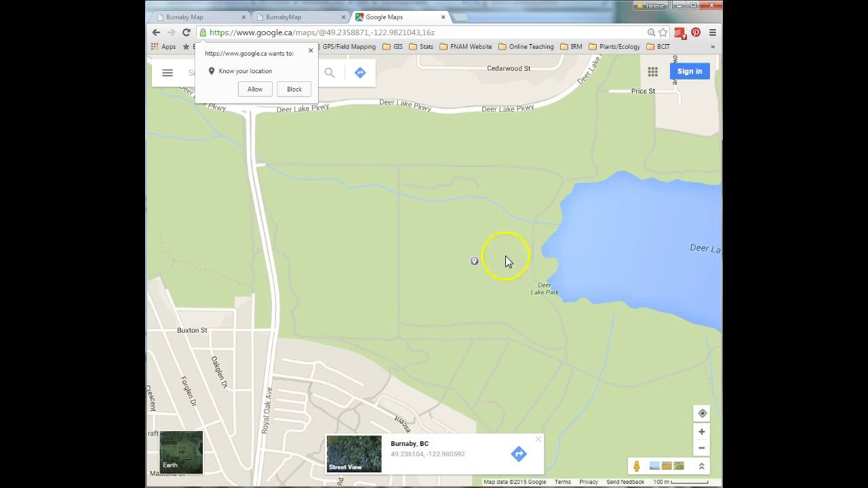
left_click(504, 309)
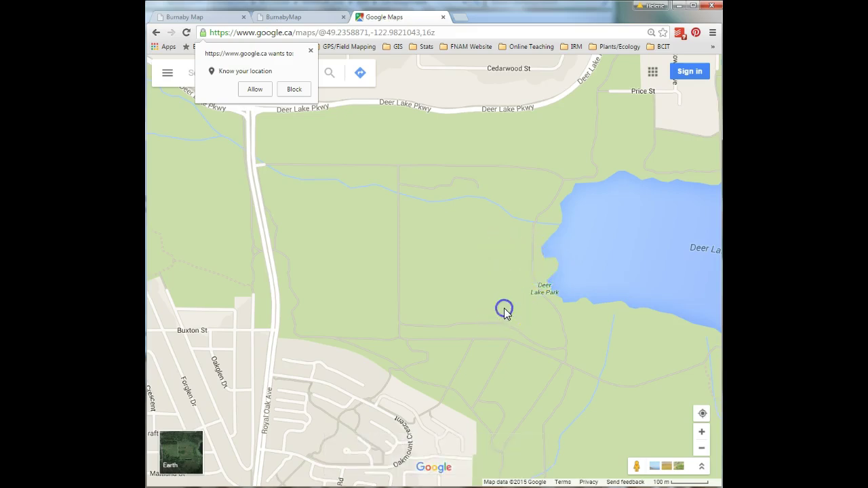
left_click(504, 310)
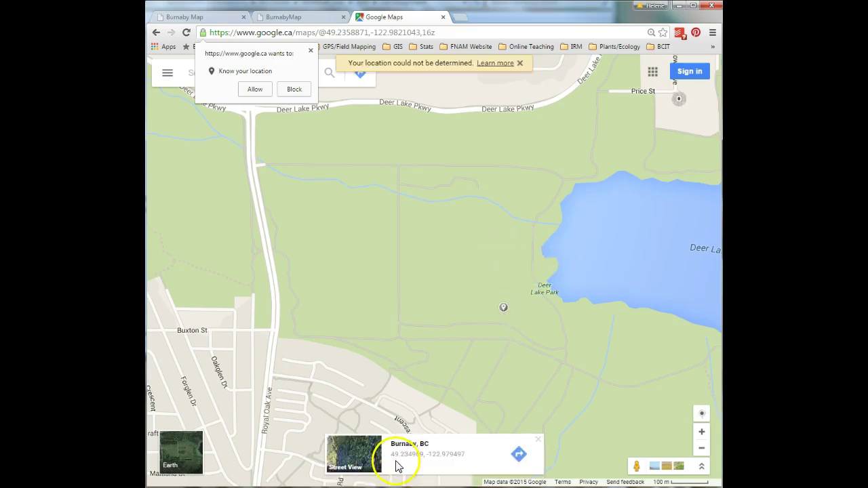